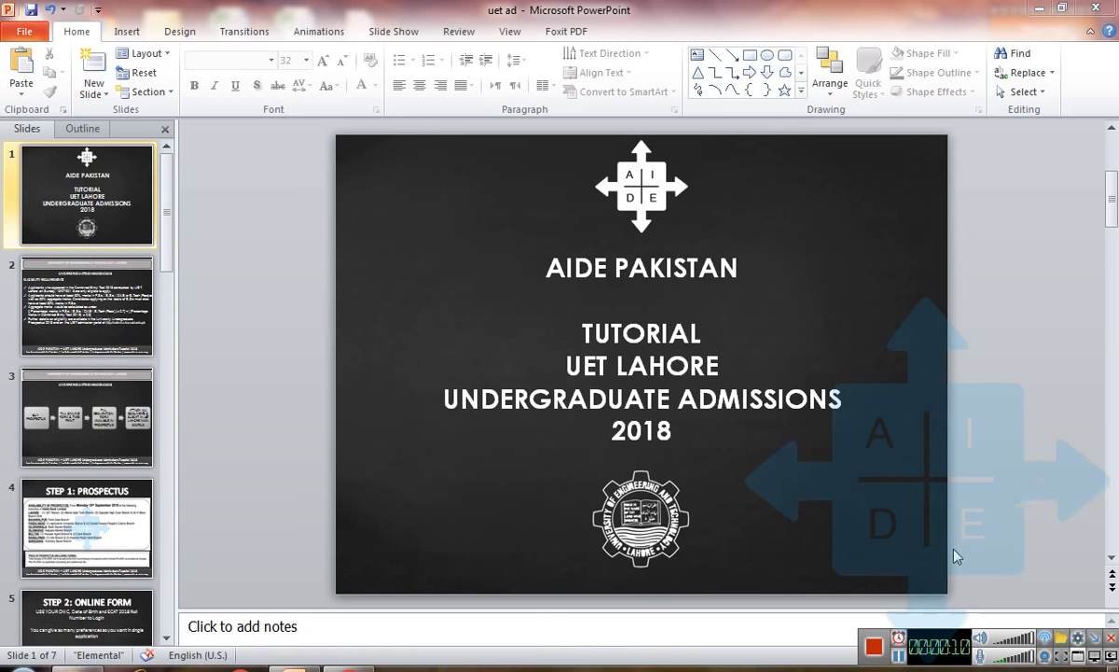
# - Page from the title slide past the eligibility requirements slide toward the admission steps flowchart
pyautogui.press('pagedown')
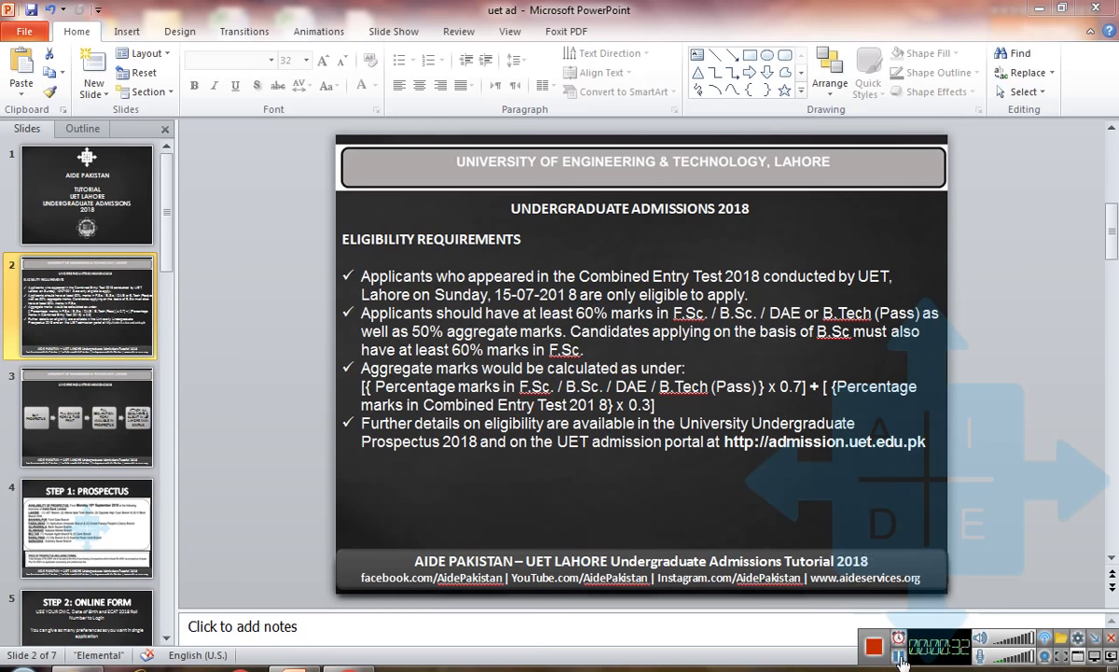
pyautogui.press('pagedown')
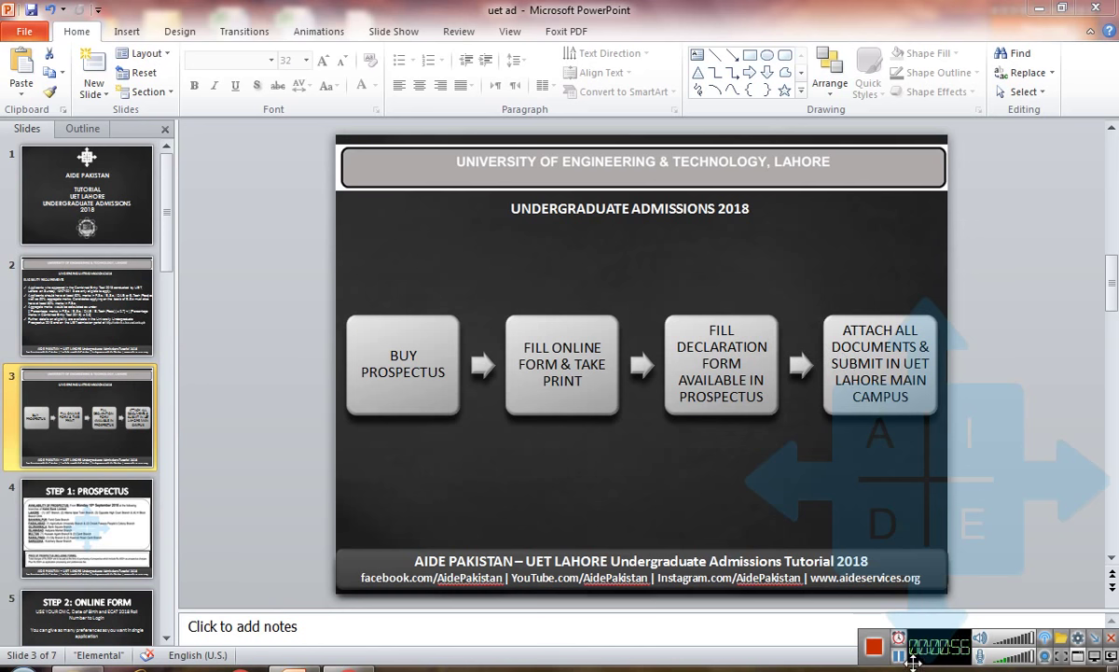
# - Advance to slide 4, STEP 1: PROSPECTUS, listing Habib Bank branches and the Rs.950 price
pyautogui.press('Down')
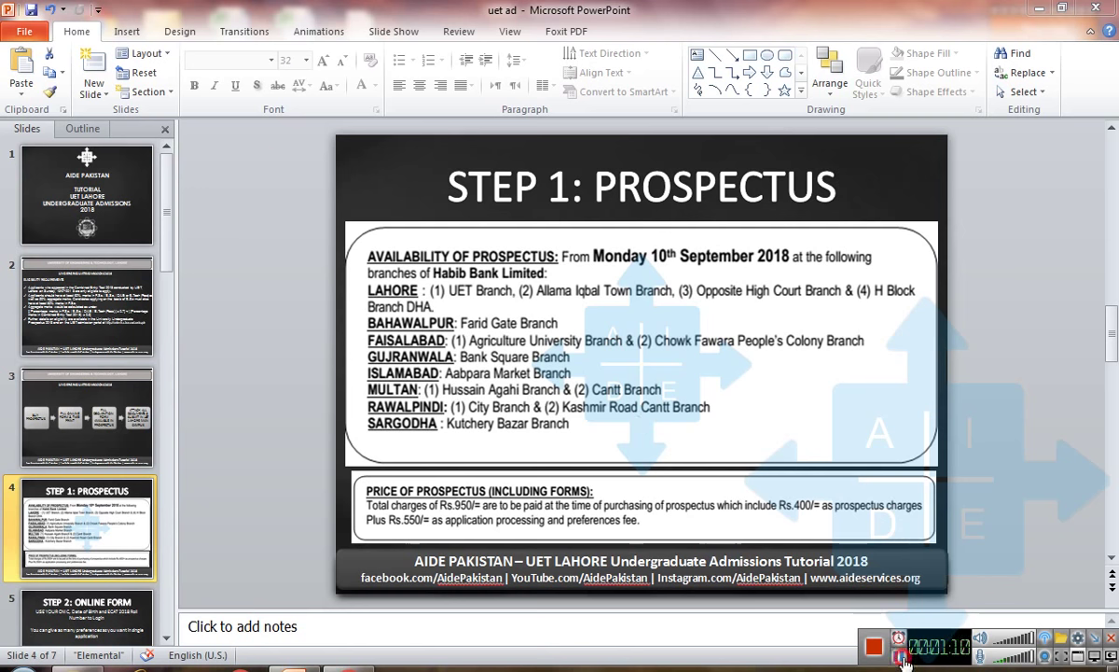
pyautogui.scroll(-1, 1026, 484)
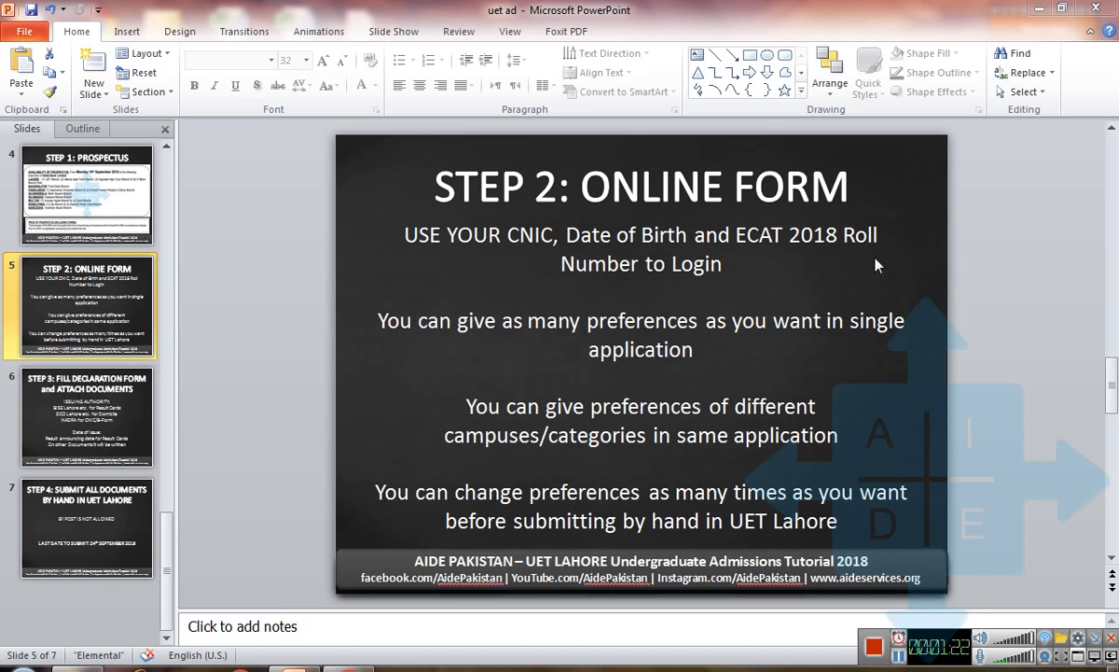
# - Switch from PowerPoint to the UET Admission Portal home page in Chrome
pyautogui.hotkey('alt', 'Tab')
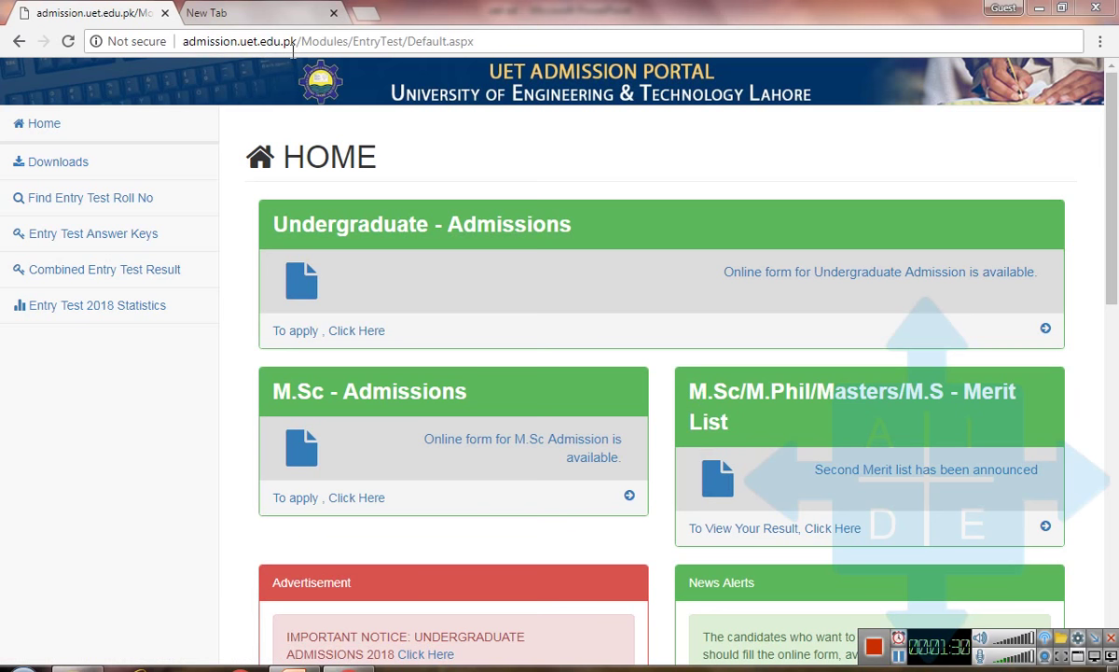
# - Visit the roll-number lookup, then log in to undergraduate admissions with the candidate's roll number, birth date and CNIC
pyautogui.click(138, 194)
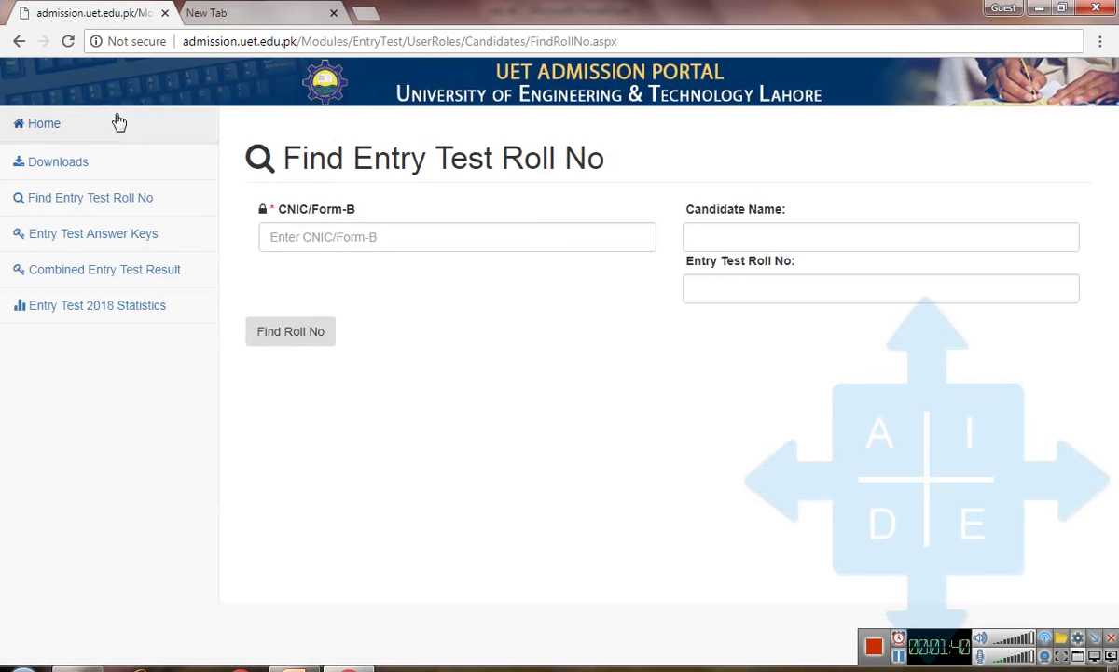
pyautogui.click(21, 43)
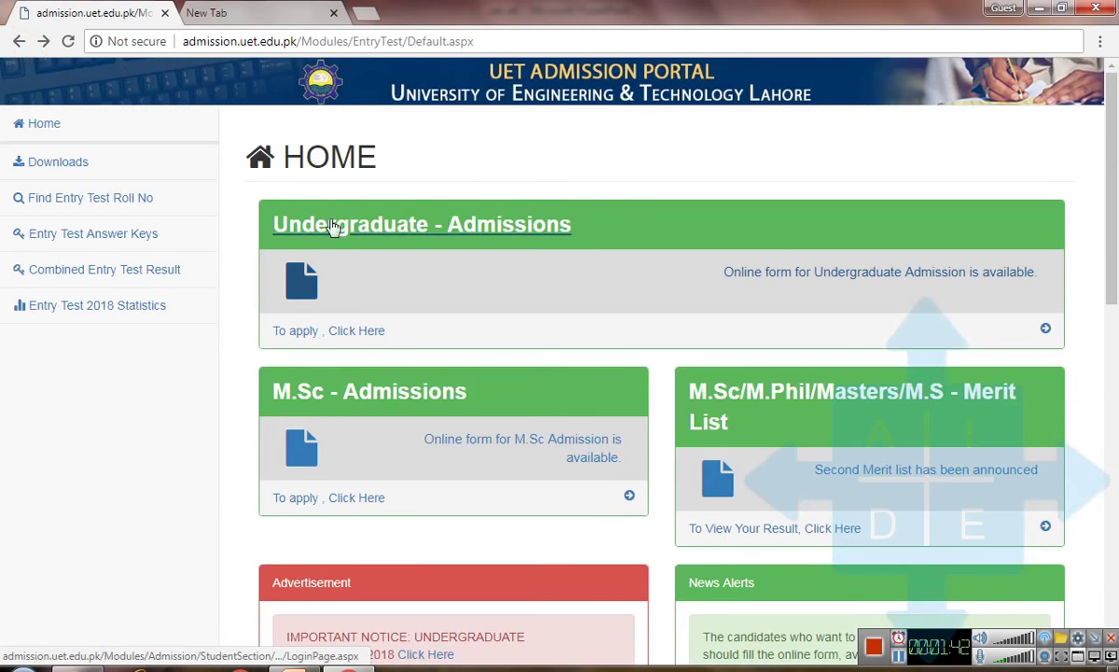
pyautogui.click(338, 332)
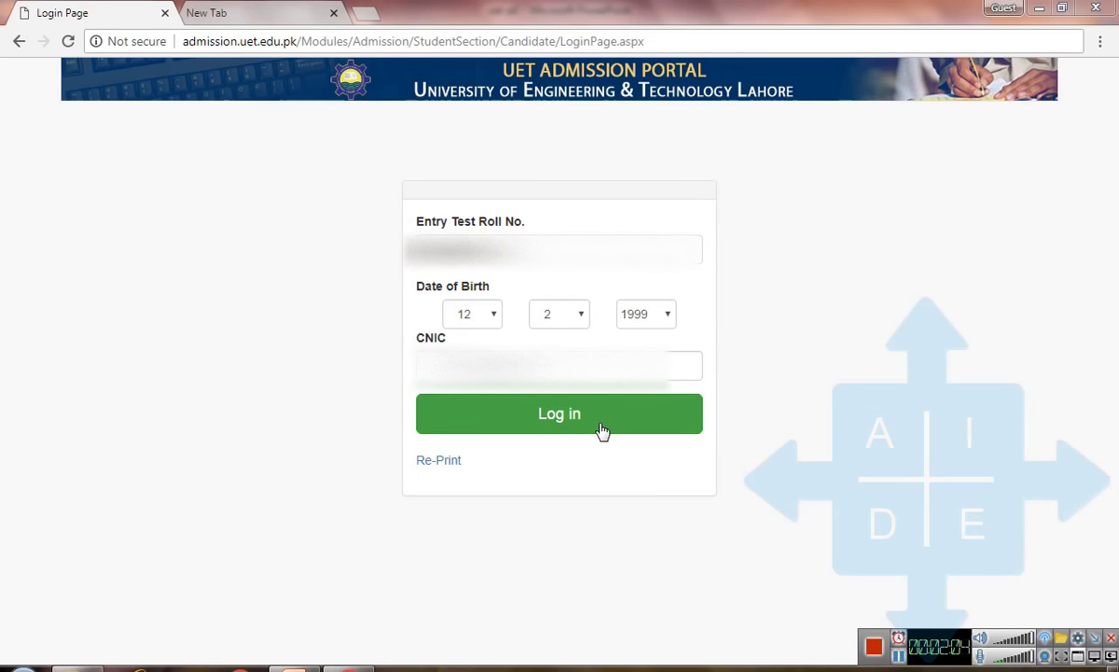
pyautogui.click(603, 430)
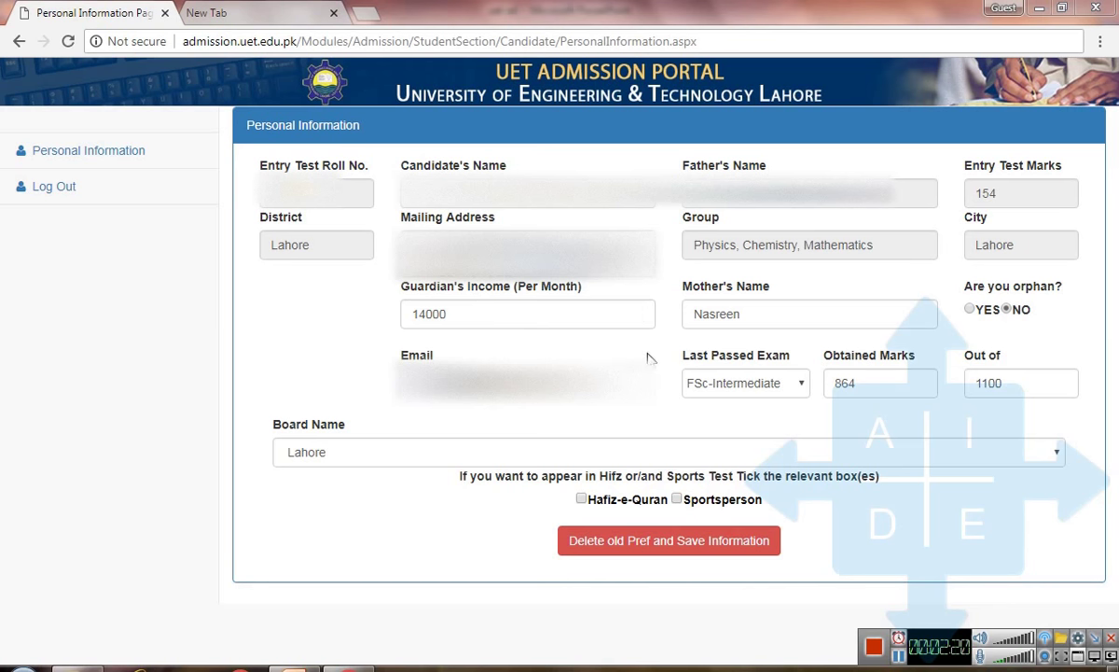
# - Keep FSc-Intermediate as last passed exam and Lahore as board, and tick Hafiz-e-Quran
pyautogui.click(801, 385)
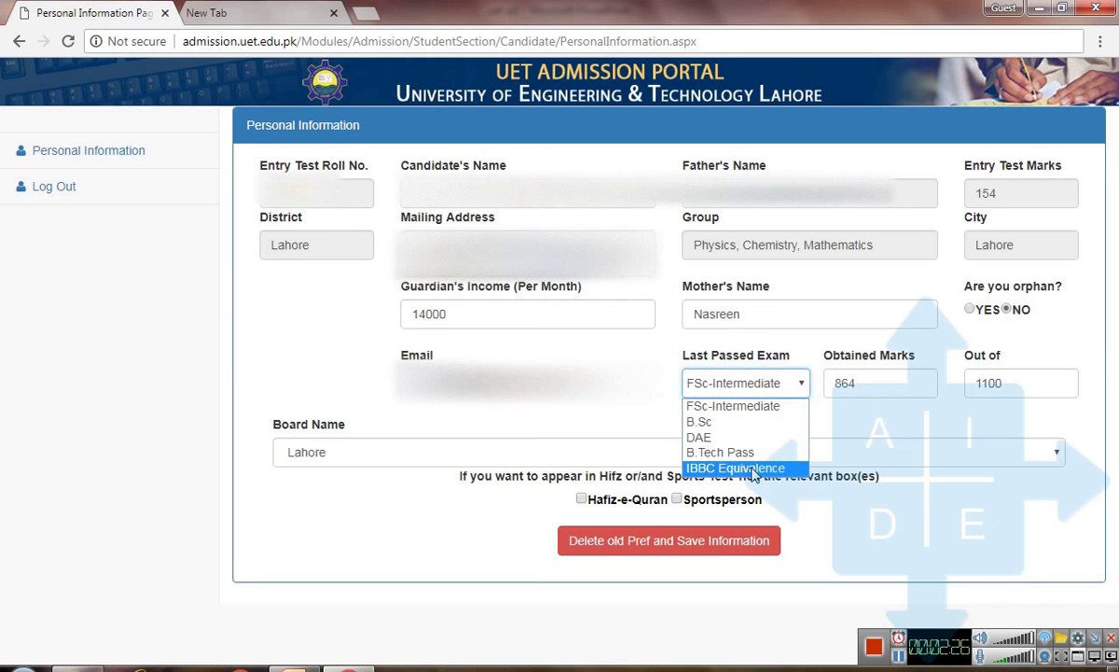
pyautogui.click(903, 385)
pyautogui.click(968, 345)
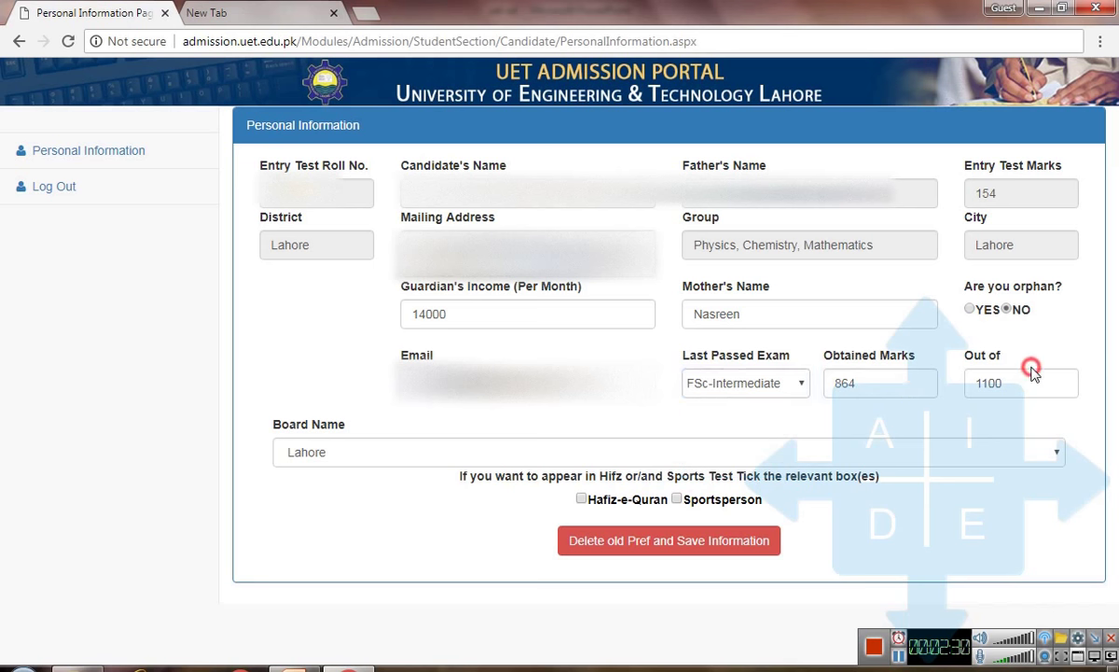
pyautogui.click(976, 446)
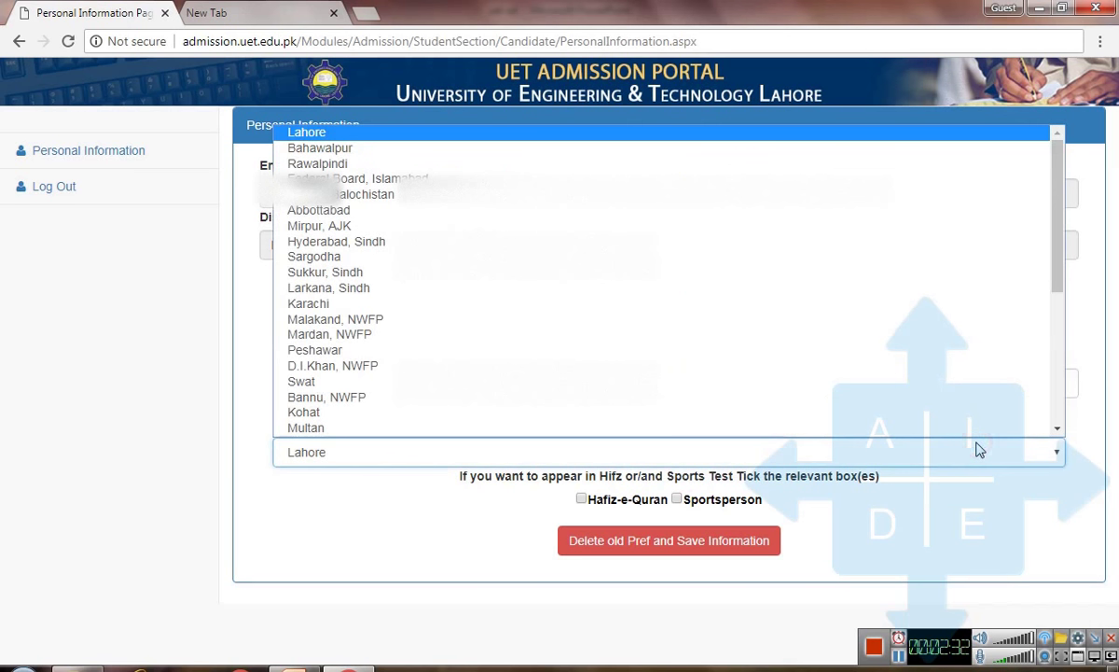
pyautogui.click(958, 138)
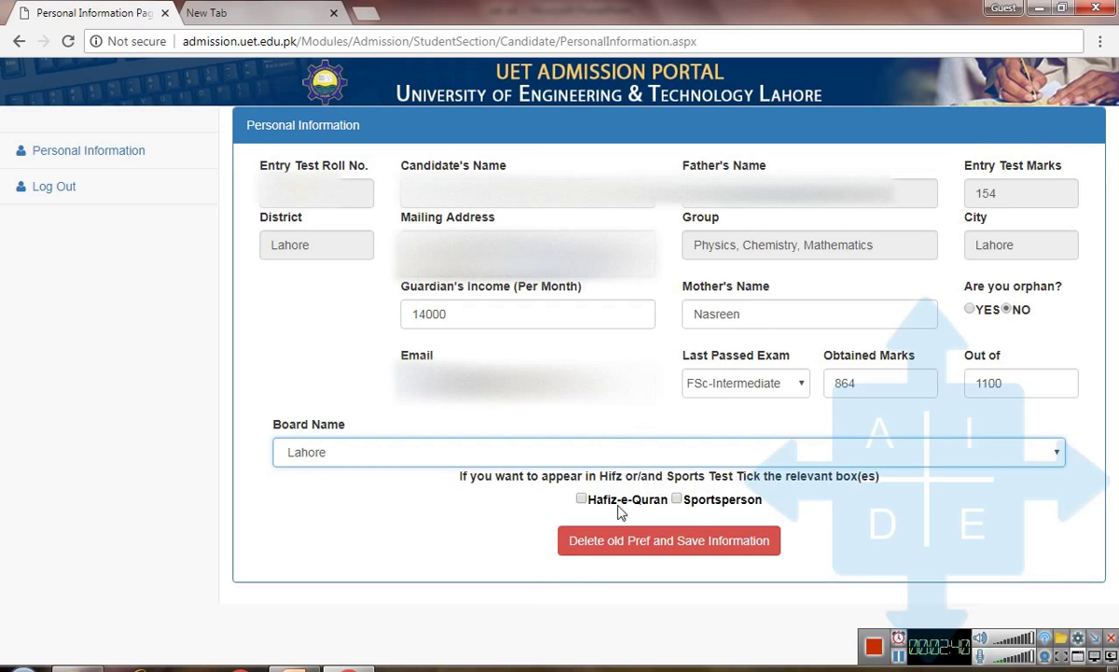
pyautogui.click(587, 500)
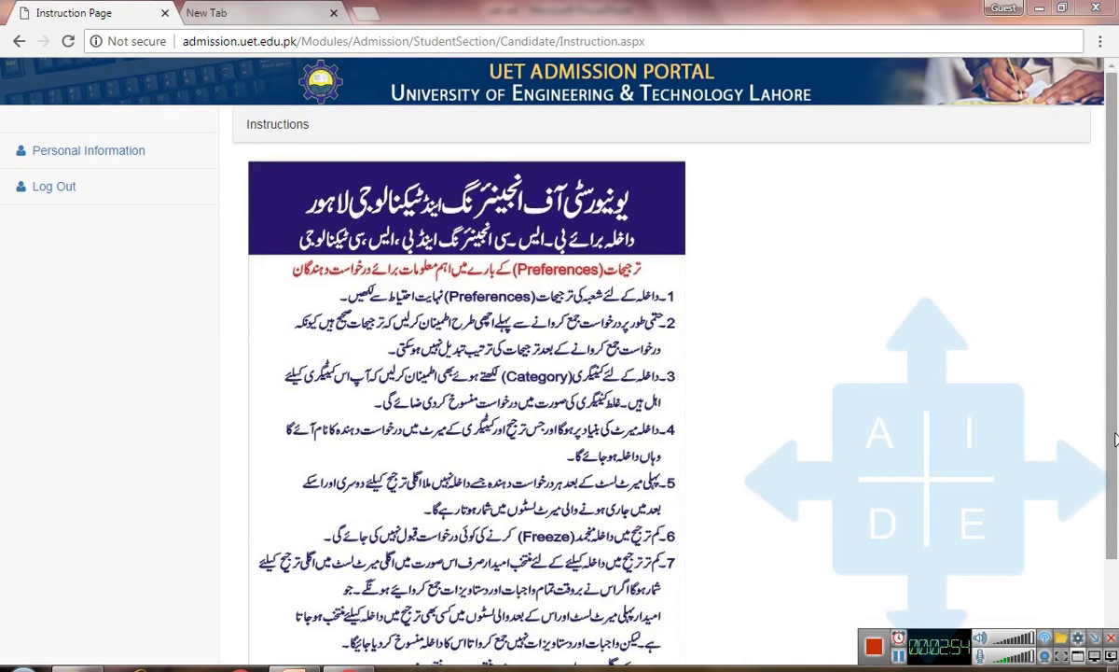
# - Scroll the instructions, continue to the Add Preferences page, and return to the tutorial slides
pyautogui.moveTo(1116, 445); pyautogui.dragTo(1114, 580)
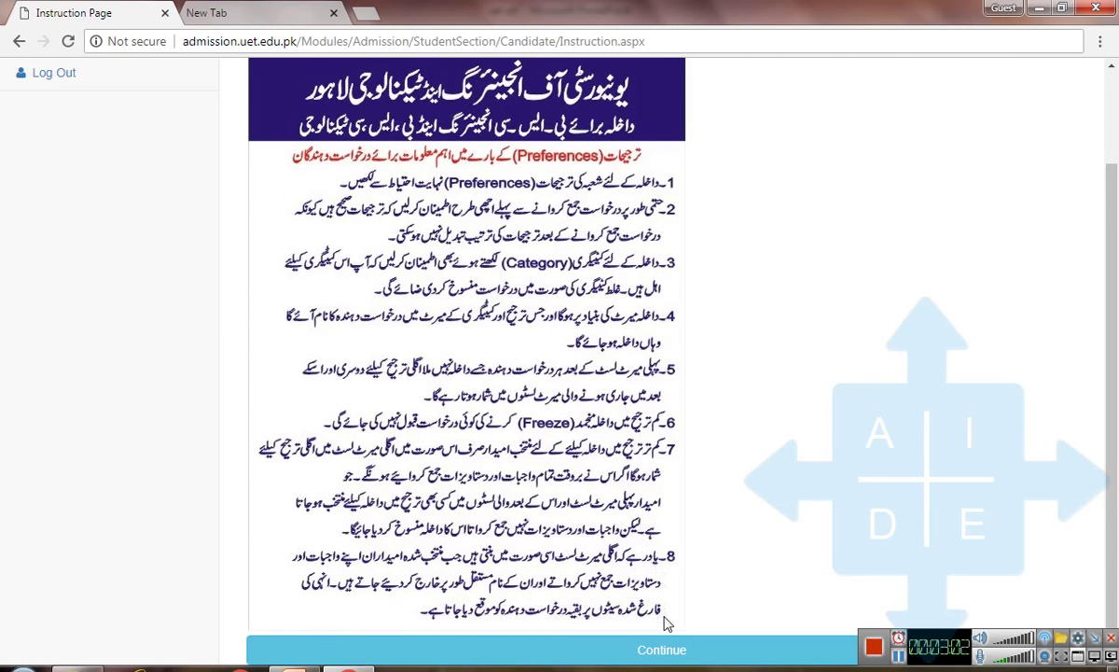
pyautogui.click(662, 650)
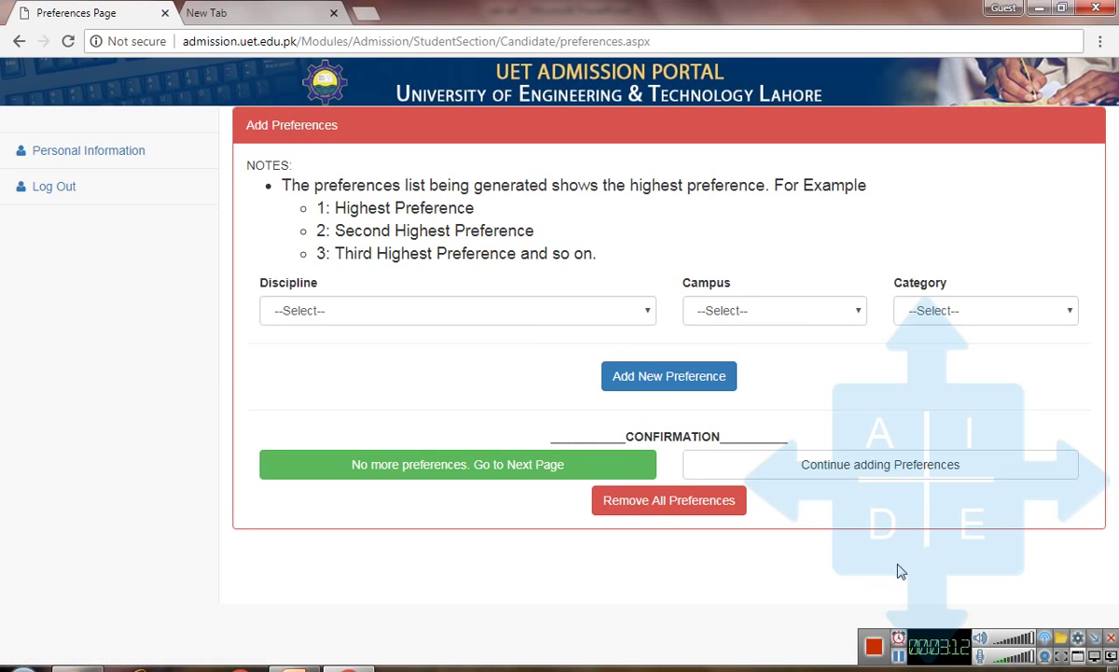
pyautogui.hotkey('alt', 'Tab')
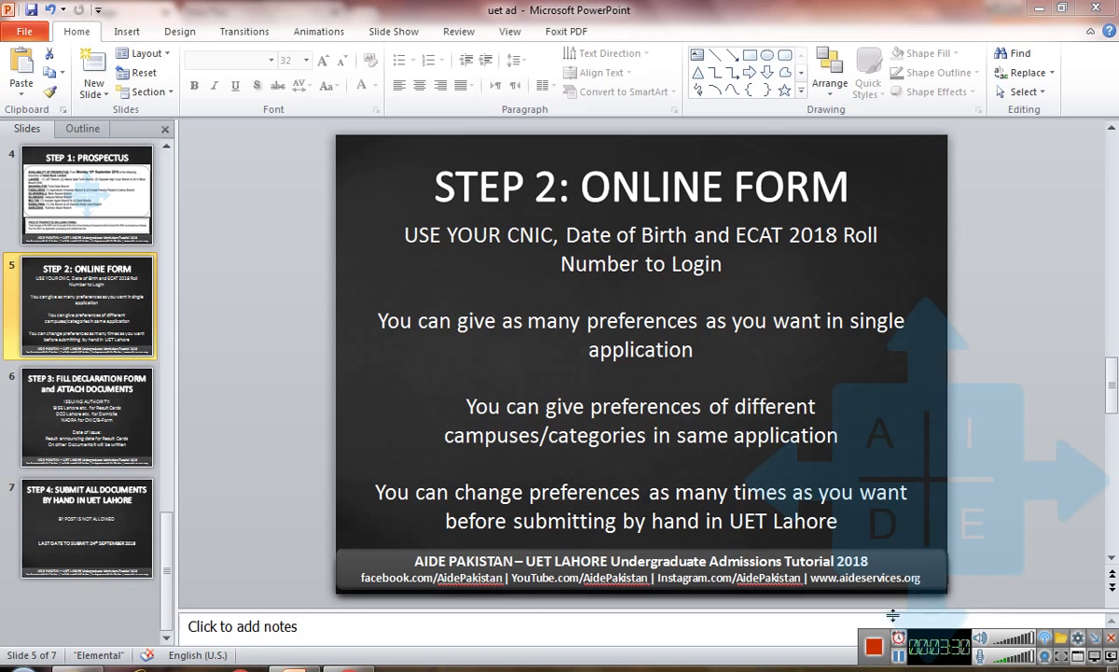
pyautogui.click(900, 658)
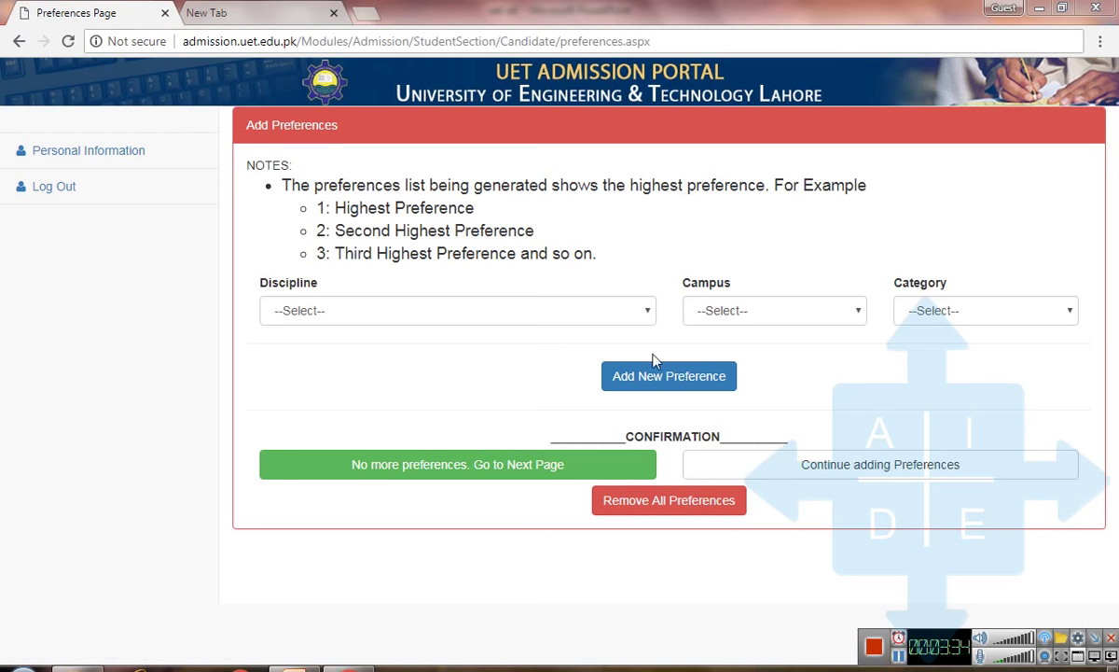
# - Add Mechanical Engineering at LHR campus, category A, as preference 1
pyautogui.click(650, 314)
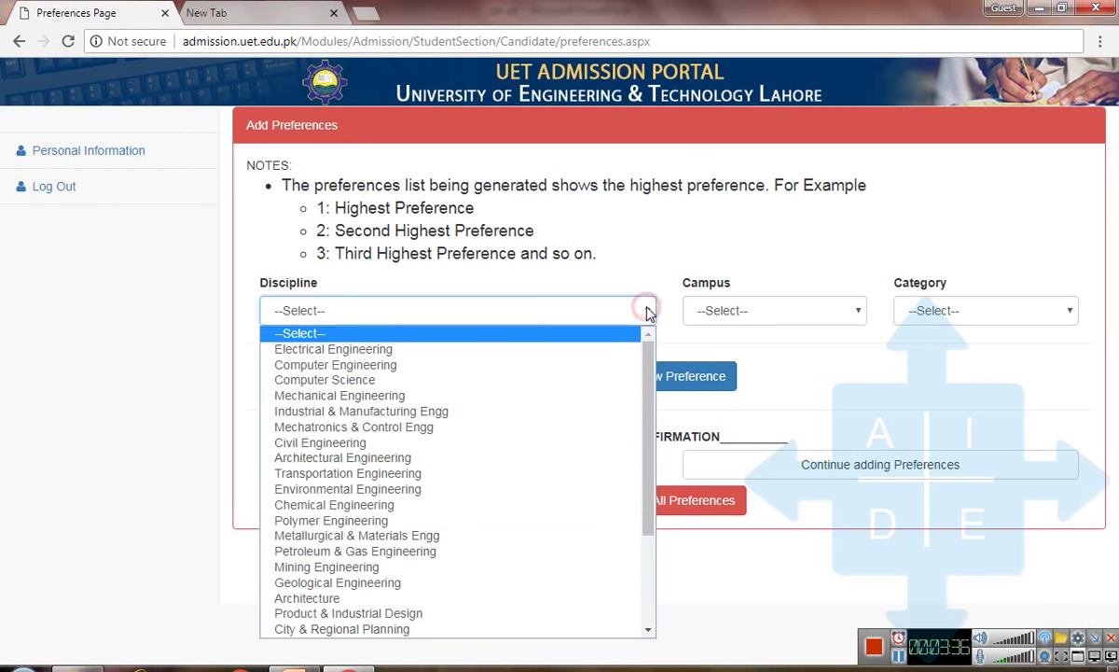
pyautogui.click(557, 396)
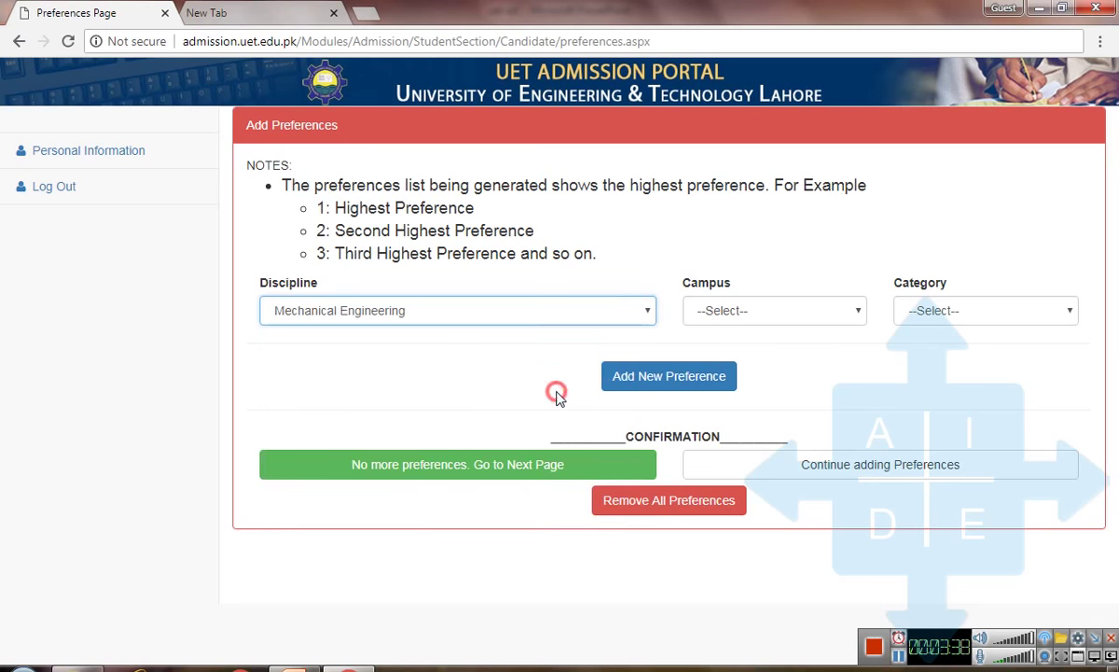
pyautogui.click(744, 315)
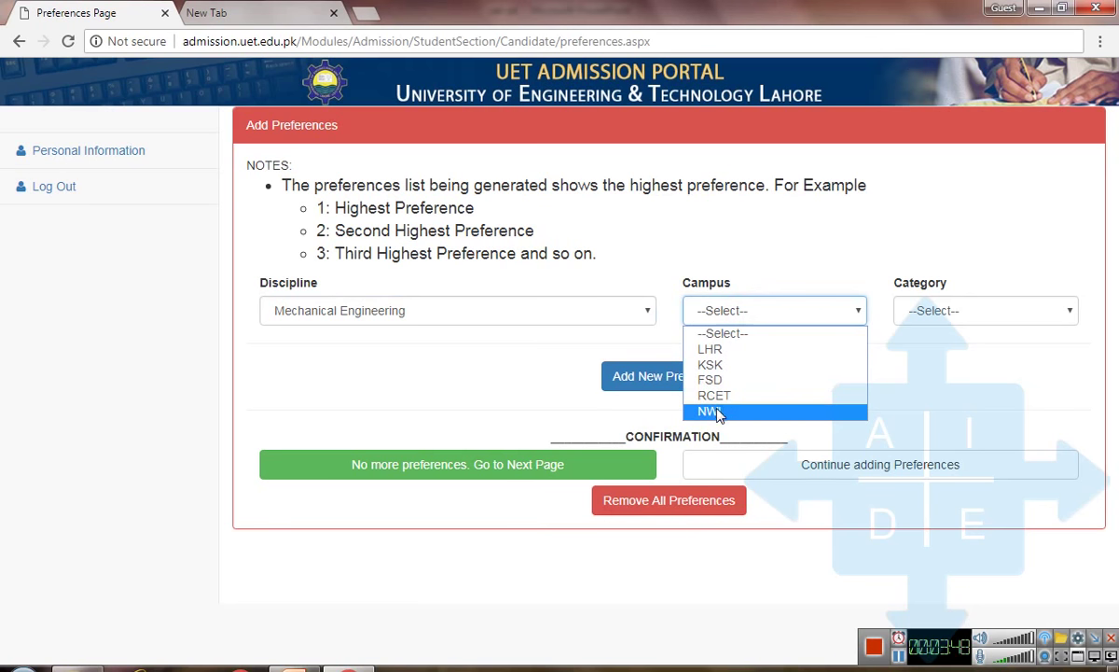
pyautogui.click(733, 351)
pyautogui.click(950, 310)
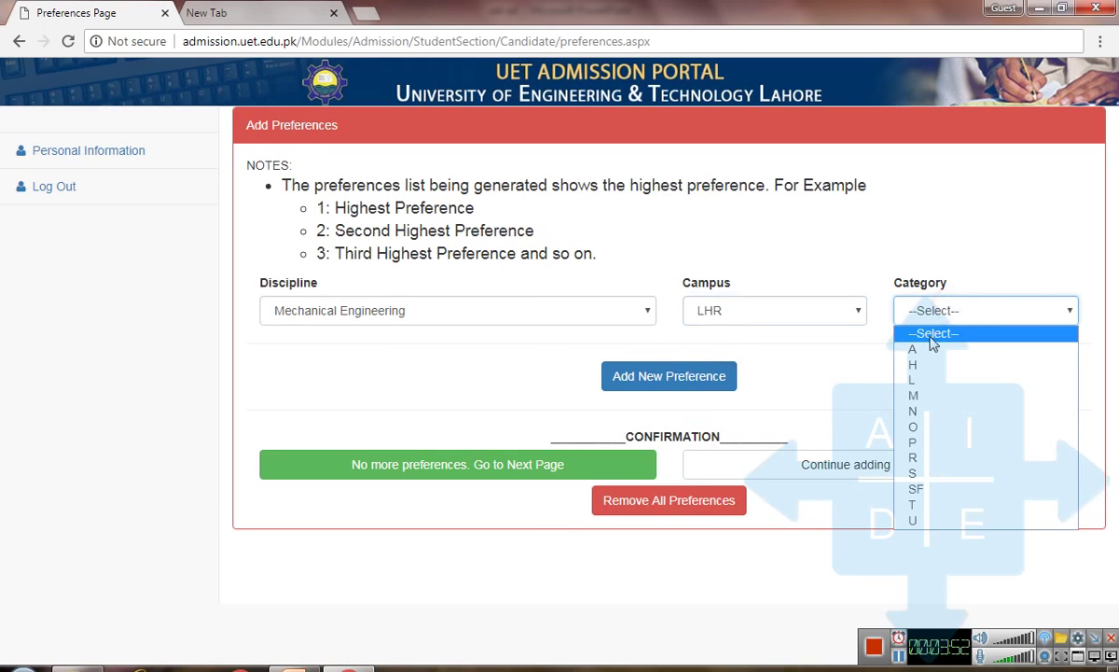
pyautogui.click(922, 350)
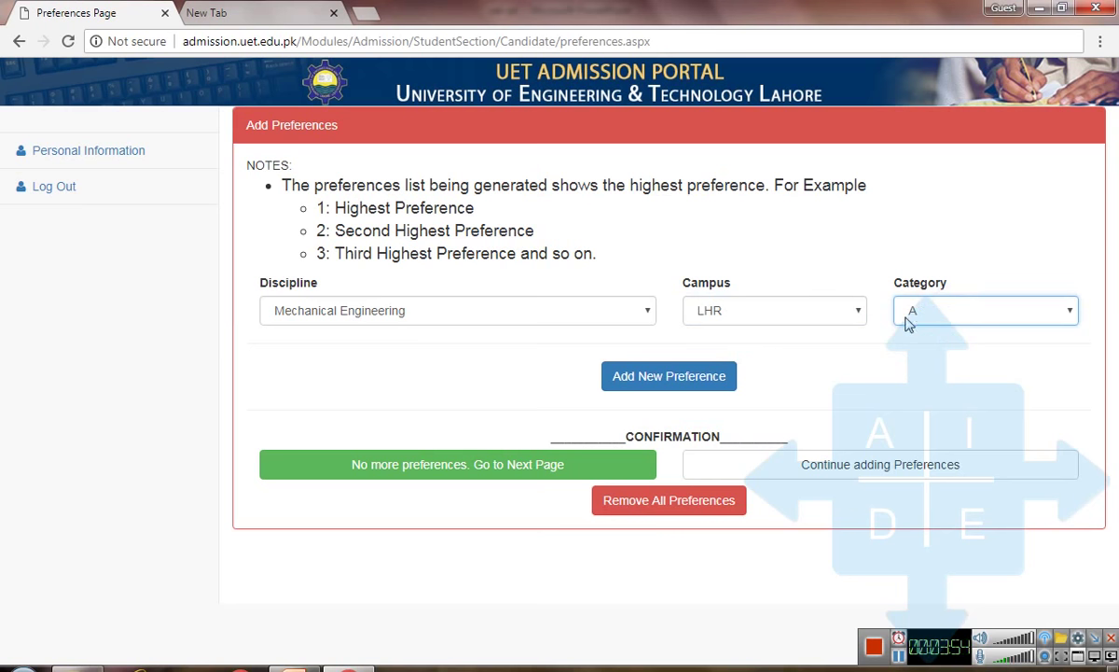
pyautogui.click(673, 384)
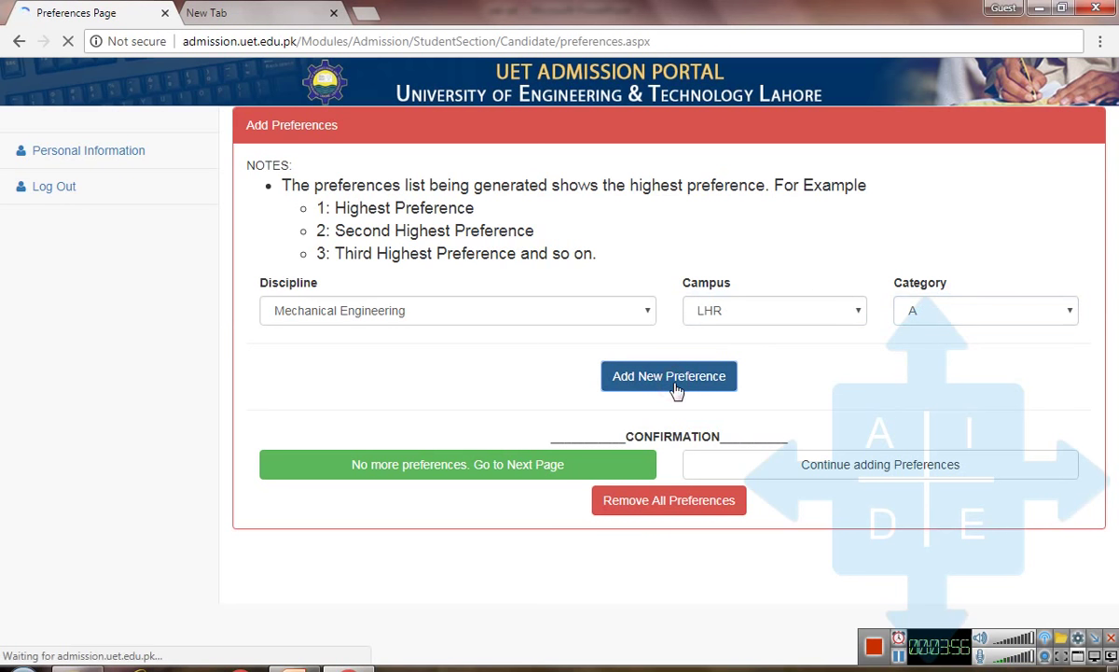
pyautogui.click(707, 311)
# - Add Mechanical Engineering at KSK and Civil Engineering at LHR as preferences 2 and 3
pyautogui.click(711, 363)
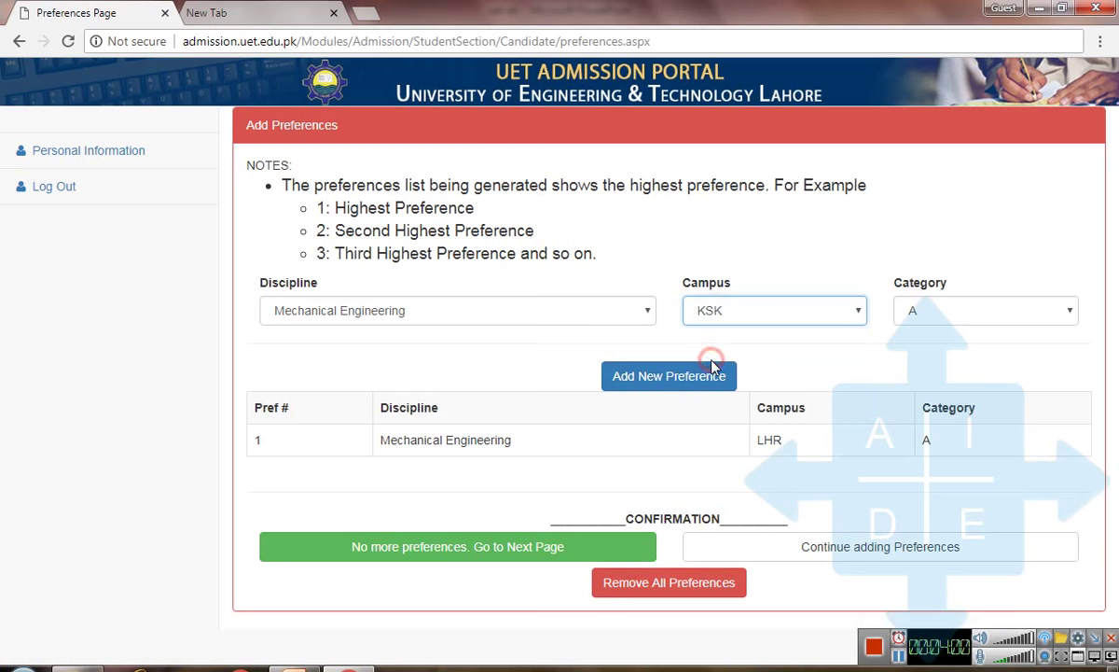
pyautogui.click(701, 377)
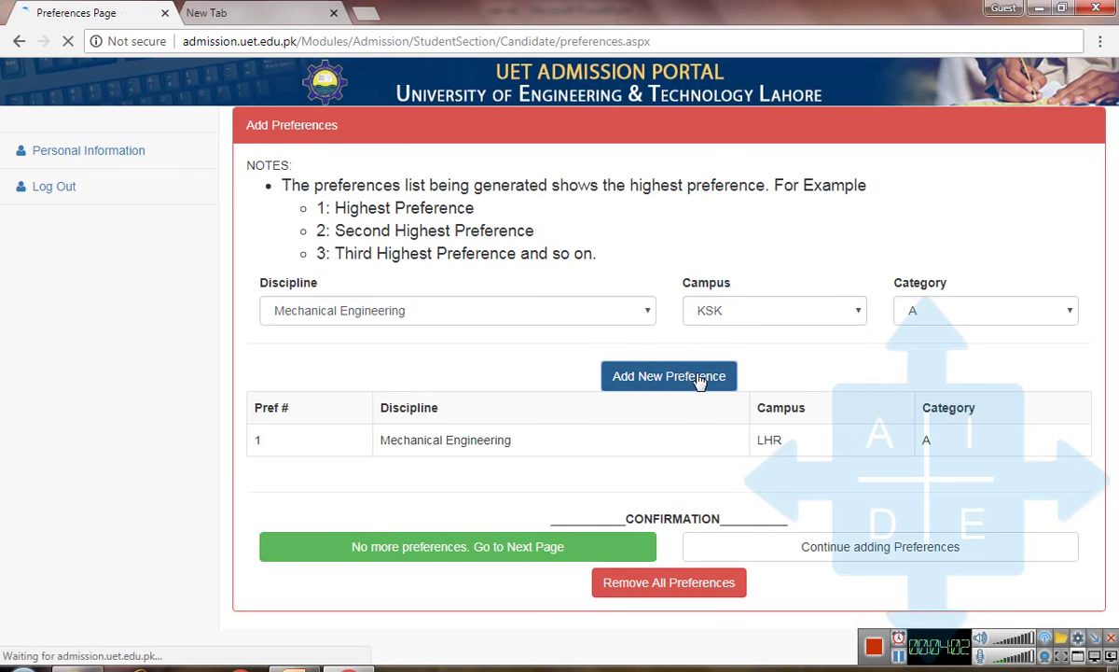
pyautogui.click(616, 313)
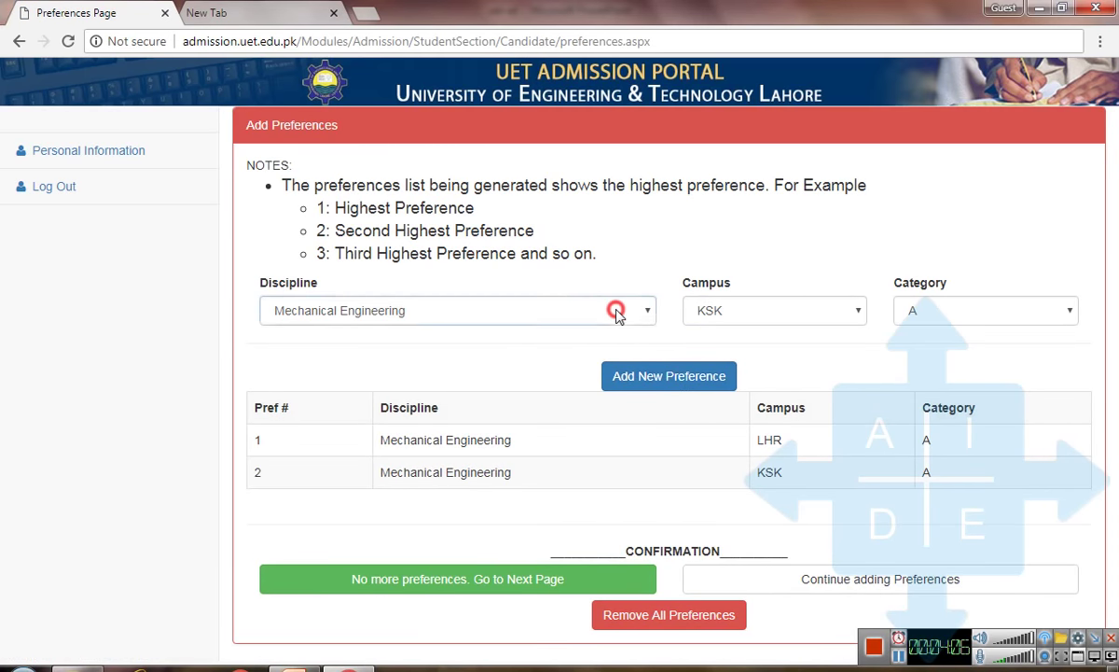
pyautogui.click(440, 442)
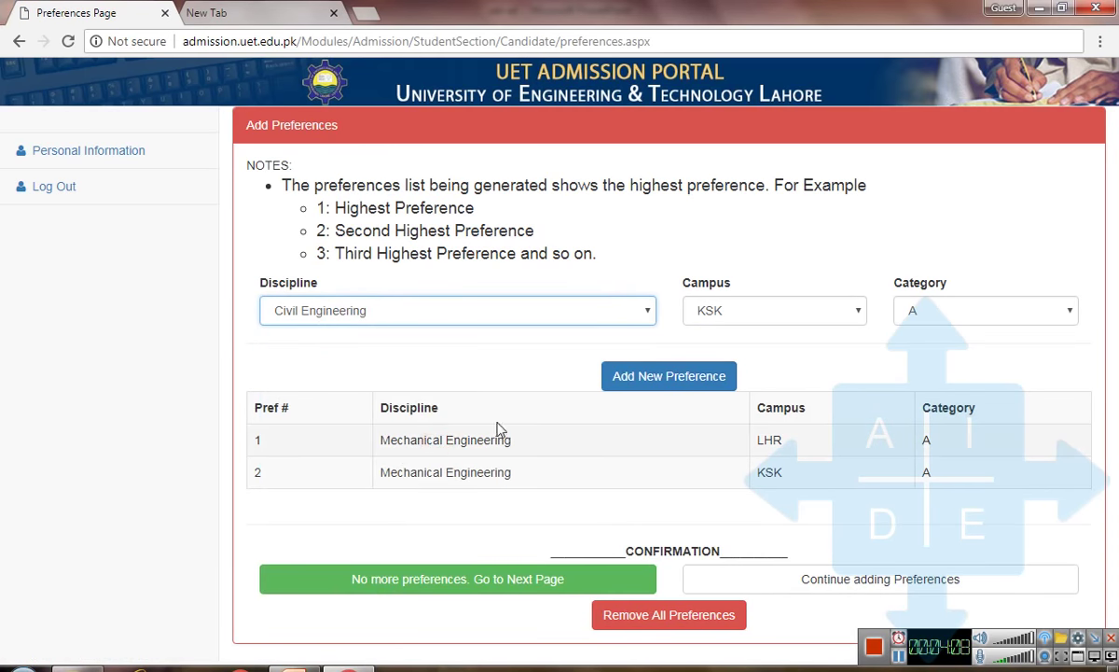
pyautogui.click(779, 308)
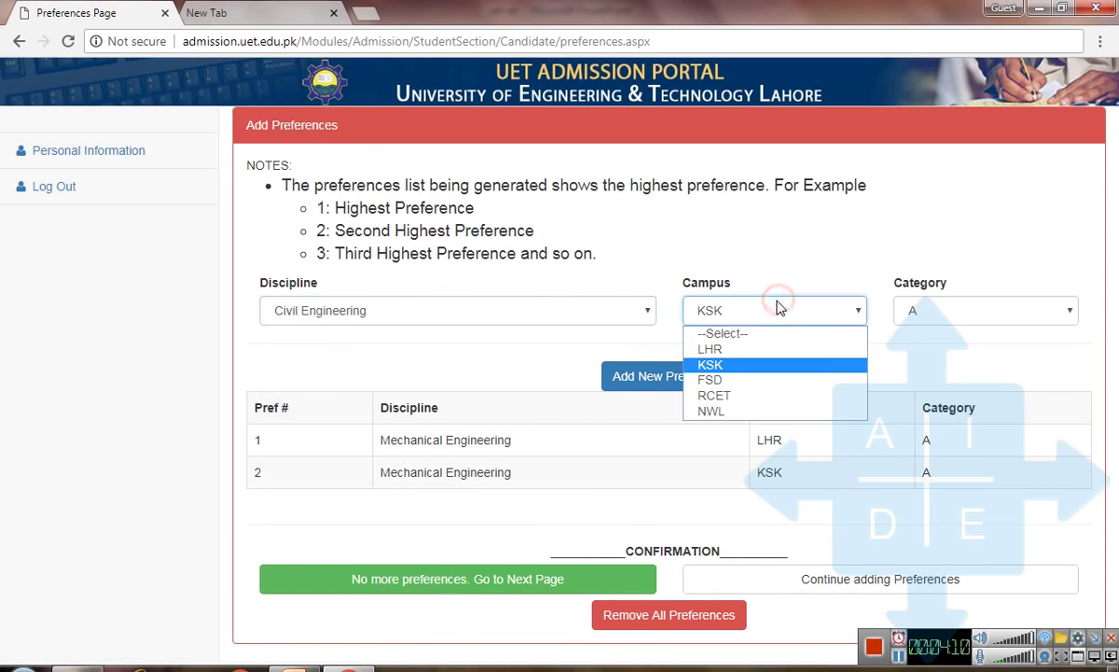
pyautogui.click(709, 349)
pyautogui.click(703, 381)
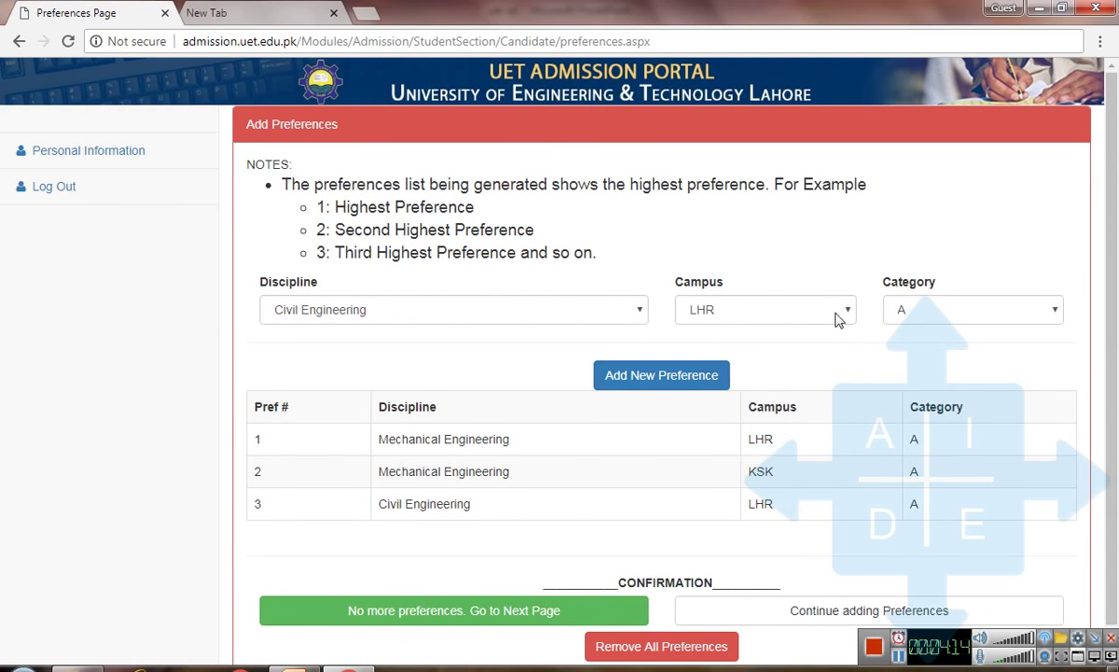
# - Add Civil Engineering at LHR, category S, as preference 4
pyautogui.click(918, 319)
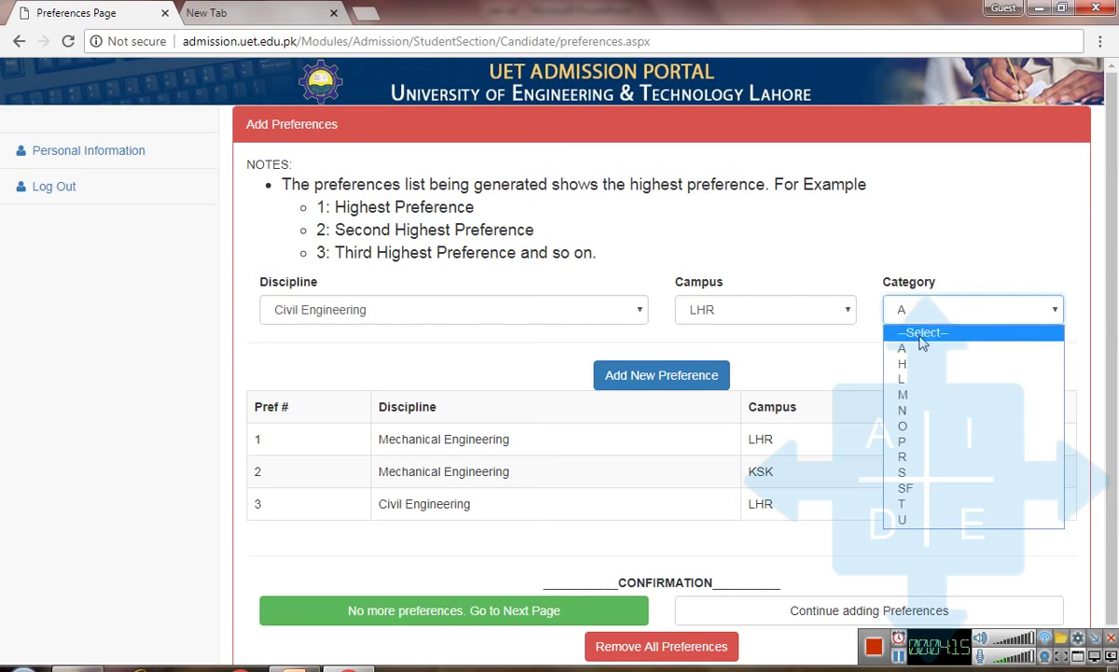
pyautogui.click(909, 471)
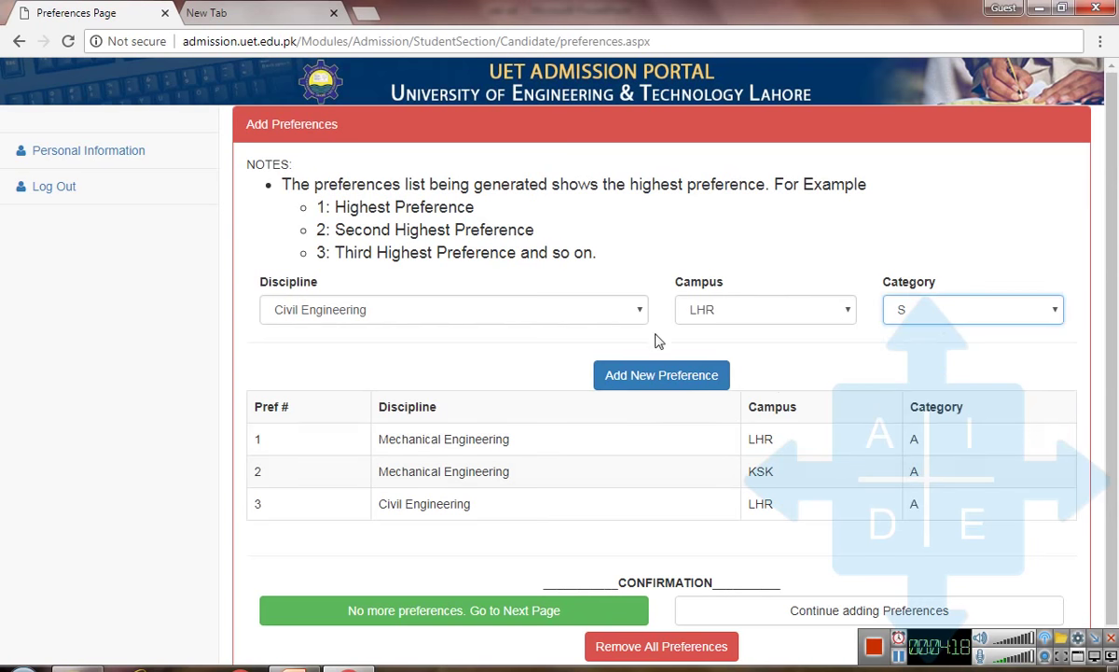
pyautogui.click(655, 374)
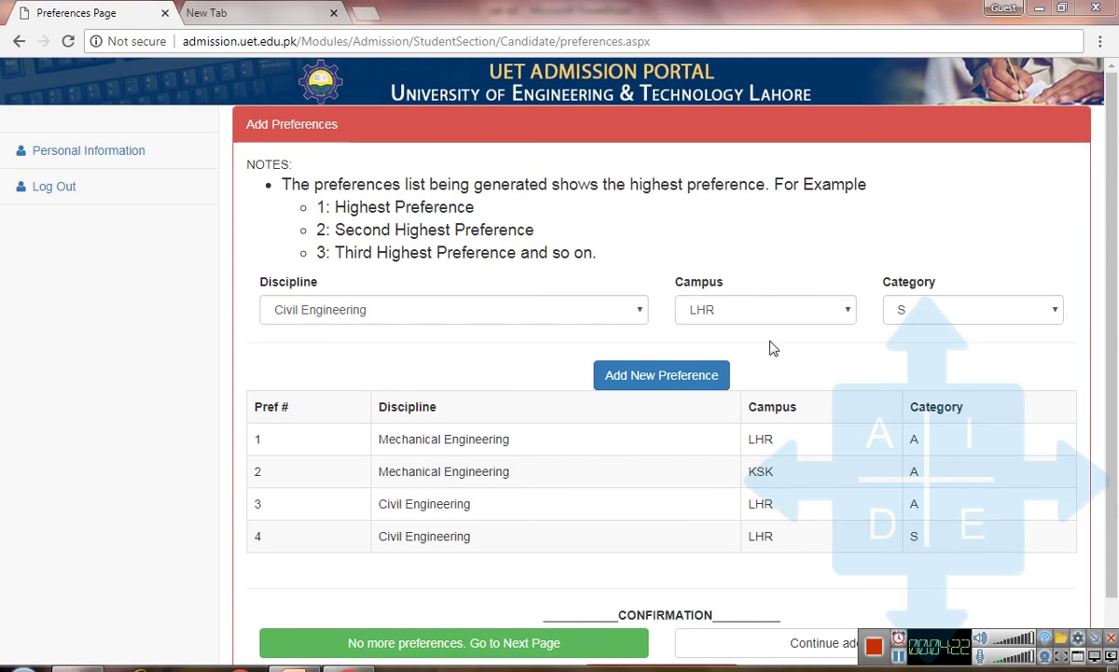
pyautogui.click(590, 315)
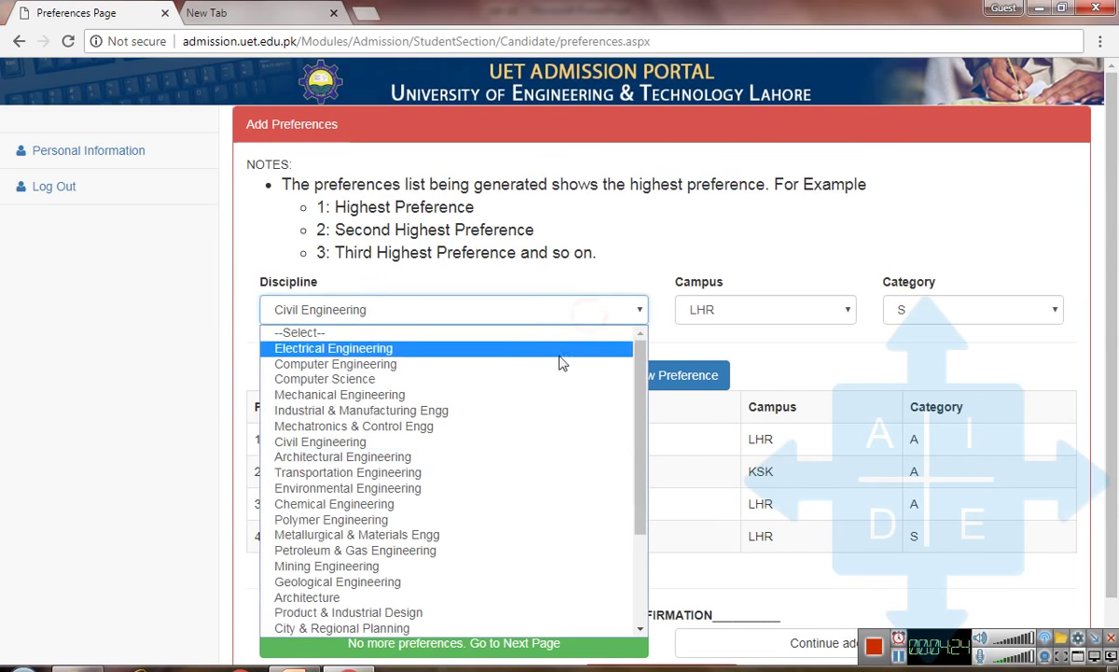
# - Add Petroleum & Gas Engineering at LHR, category S, as preference 5
pyautogui.click(439, 551)
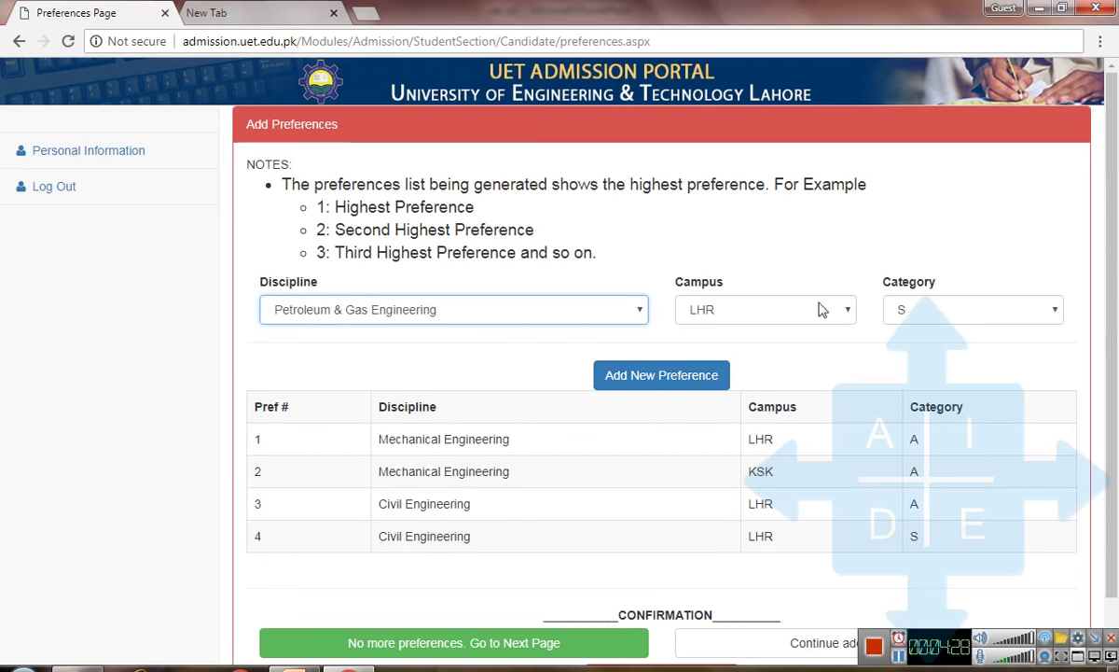
pyautogui.click(698, 375)
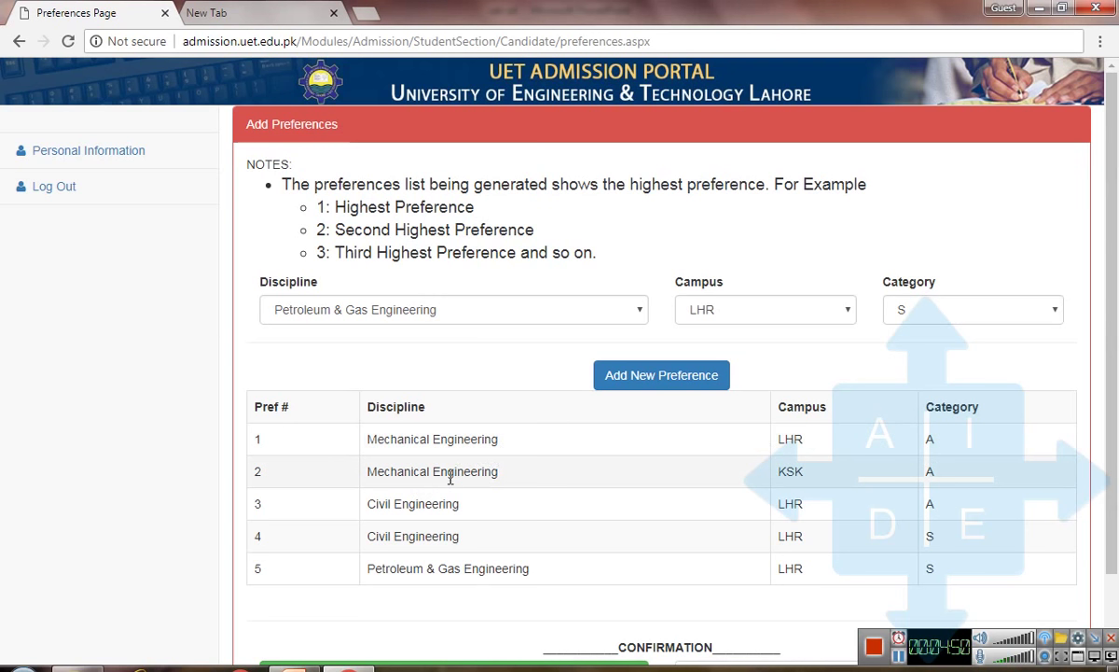
pyautogui.scroll(-1, 952, 541)
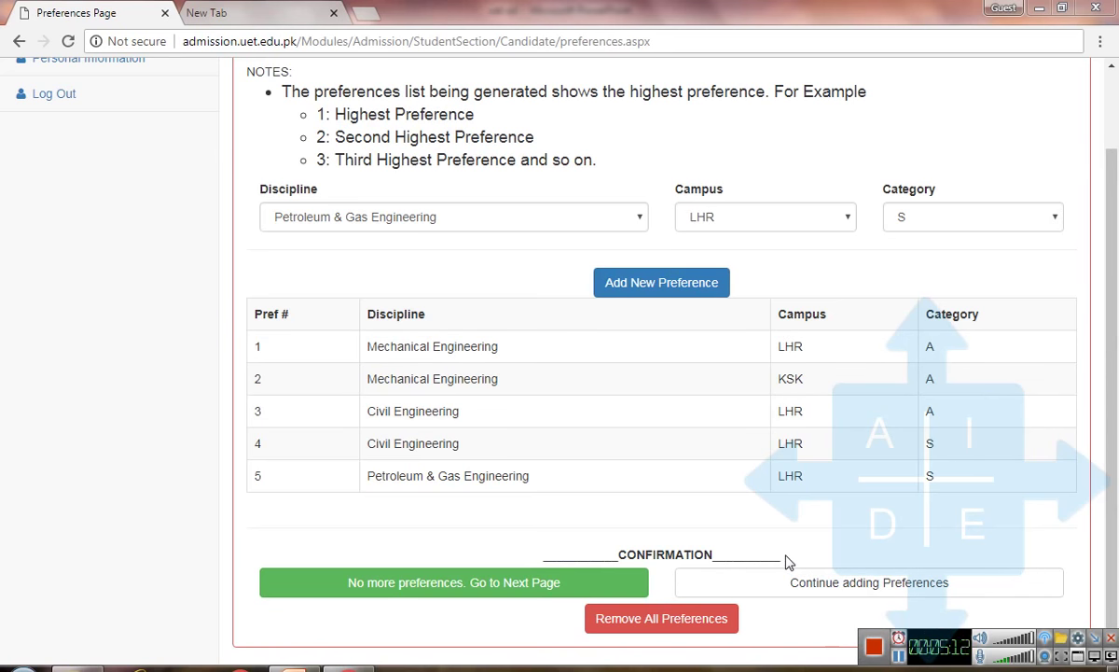
# - Finish the preference list, choose YES for hostel facility, and save and print the application
pyautogui.click(563, 582)
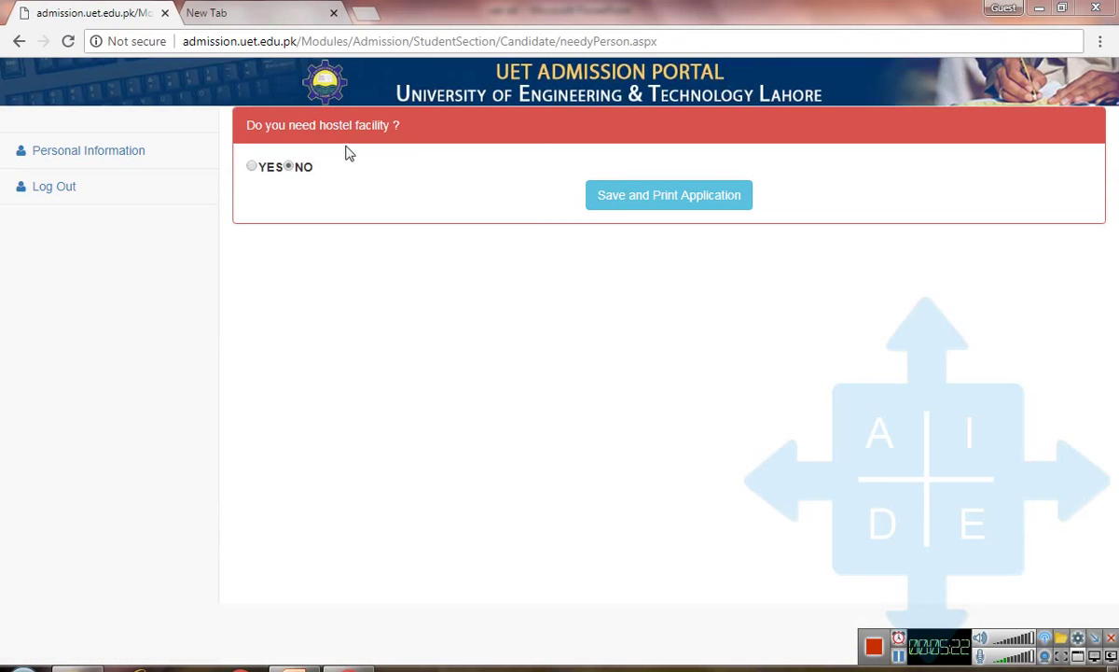
pyautogui.click(255, 167)
pyautogui.click(695, 198)
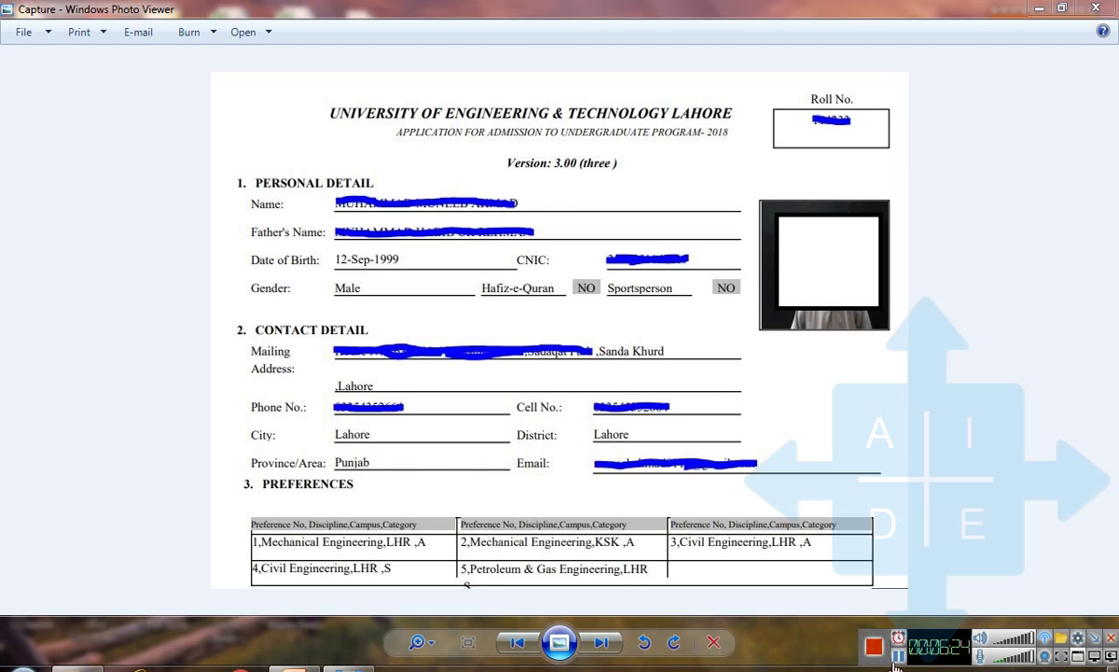
# - Leave Photo Viewer for the PowerPoint slides on Step 3: declaration form and document attachment
pyautogui.hotkey('alt', 'Tab')
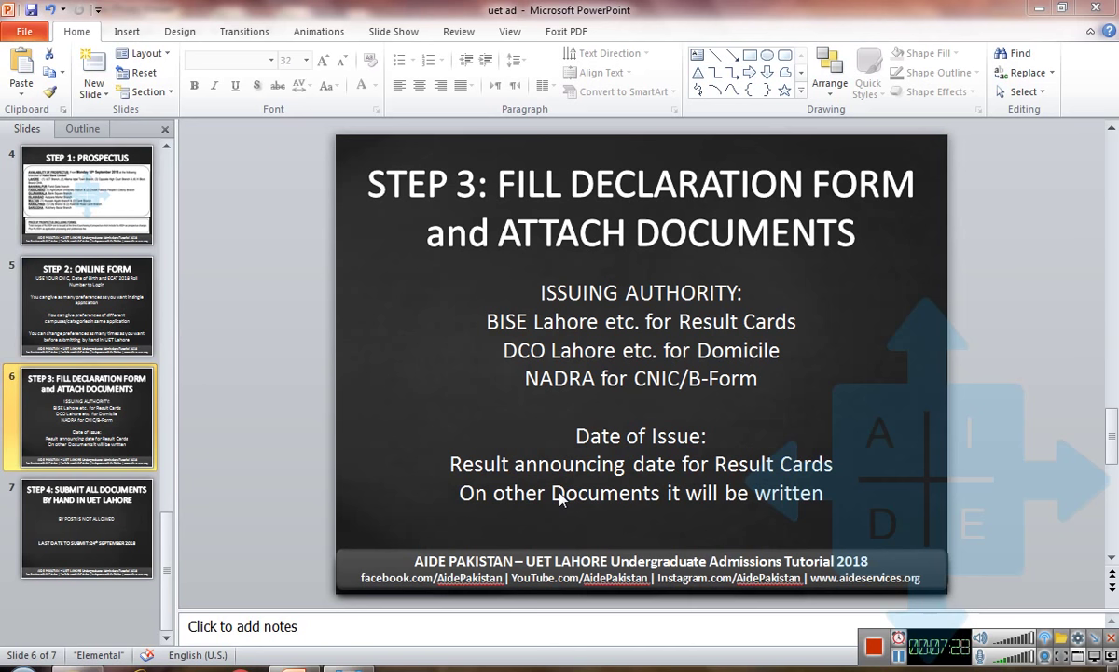
pyautogui.click(102, 520)
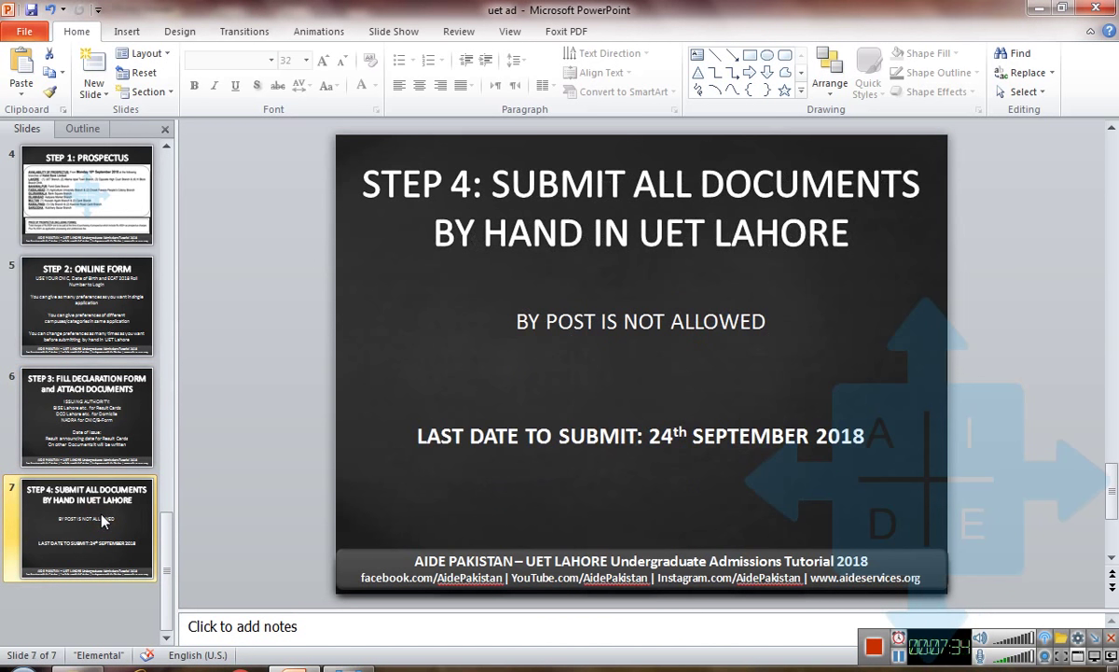